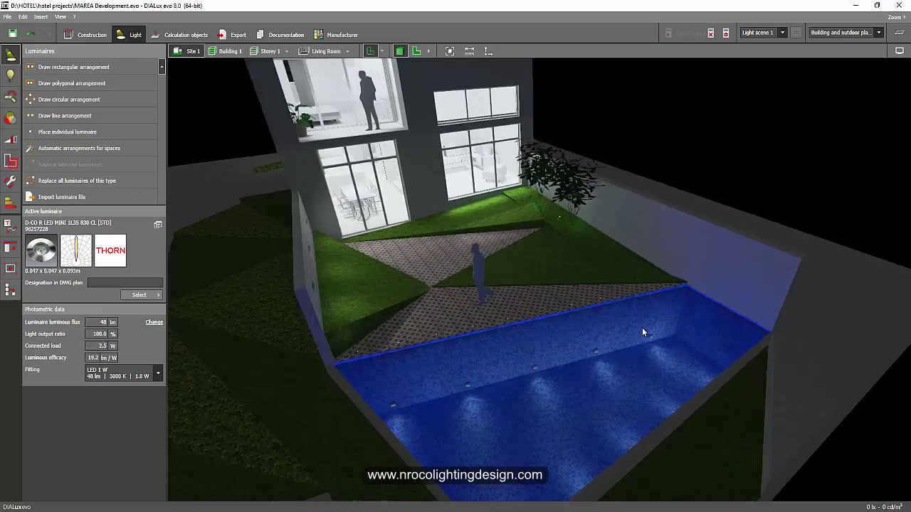
Orbit and zoom around the courtyard to bring the pool edge into view
{"action": "left_click_drag", "start_coordinate": [649, 330], "coordinate": [637, 327]}
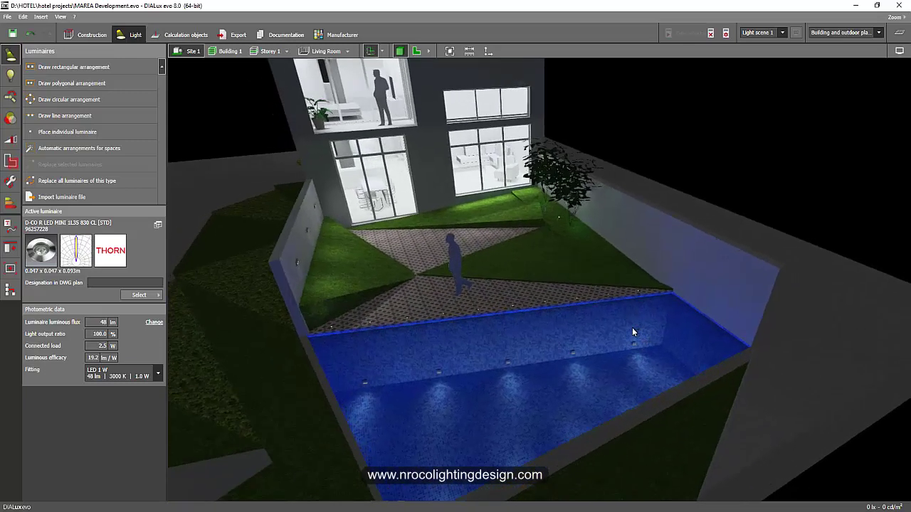
{"action": "scroll", "coordinate": [631, 329], "scroll_direction": "down", "scroll_amount": 2}
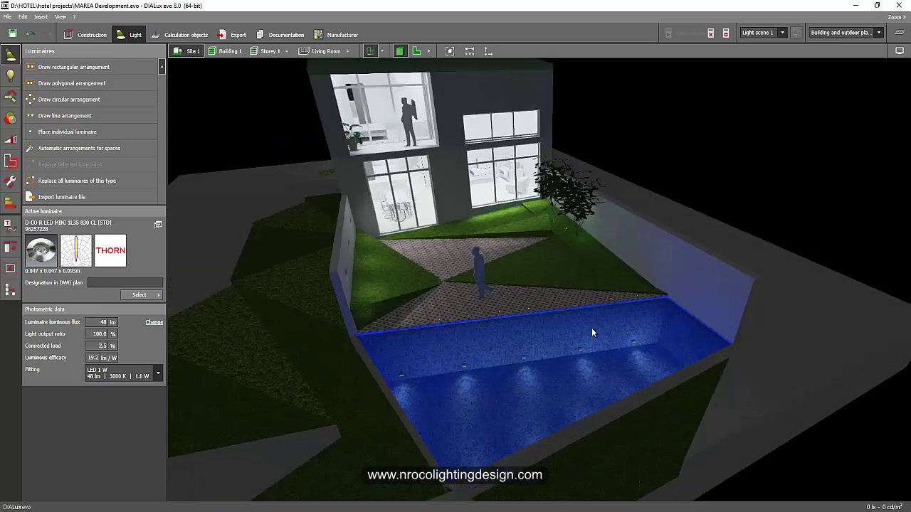
{"action": "mouse_move", "coordinate": [587, 331]}
{"action": "left_mouse_down"}
{"action": "mouse_move", "coordinate": [554, 318]}
{"action": "mouse_move", "coordinate": [472, 340]}
{"action": "mouse_move", "coordinate": [486, 354]}
{"action": "mouse_move", "coordinate": [476, 351]}
{"action": "mouse_move", "coordinate": [518, 305]}
{"action": "mouse_move", "coordinate": [524, 315]}
{"action": "mouse_move", "coordinate": [599, 323]}
{"action": "mouse_move", "coordinate": [550, 320]}
{"action": "mouse_move", "coordinate": [558, 335]}
{"action": "mouse_move", "coordinate": [505, 300]}
{"action": "mouse_move", "coordinate": [553, 318]}
{"action": "mouse_move", "coordinate": [598, 316]}
{"action": "mouse_move", "coordinate": [584, 308]}
{"action": "left_mouse_up"}
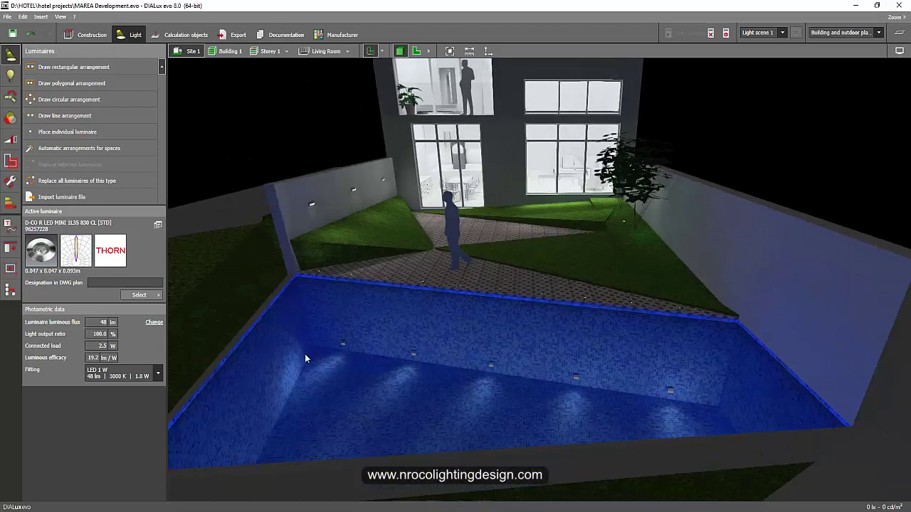
{"action": "left_click_drag", "start_coordinate": [307, 354], "coordinate": [478, 382]}
{"action": "mouse_move", "coordinate": [399, 364]}
{"action": "left_mouse_down"}
{"action": "mouse_move", "coordinate": [492, 419]}
{"action": "mouse_move", "coordinate": [463, 335]}
{"action": "mouse_move", "coordinate": [549, 328]}
{"action": "mouse_move", "coordinate": [634, 287]}
{"action": "left_mouse_up"}
{"action": "scroll", "coordinate": [633, 286], "scroll_direction": "down", "scroll_amount": 5}
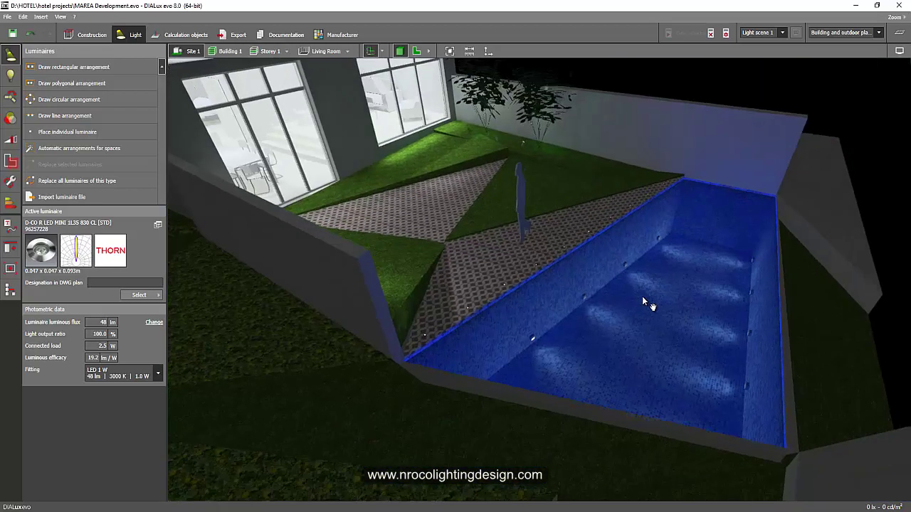
{"action": "scroll", "coordinate": [642, 296], "scroll_direction": "up", "scroll_amount": 5}
Select the BEGA underwater luminaire row, Luminaire arrangement 28, along the pool wall
{"action": "left_click", "coordinate": [624, 259]}
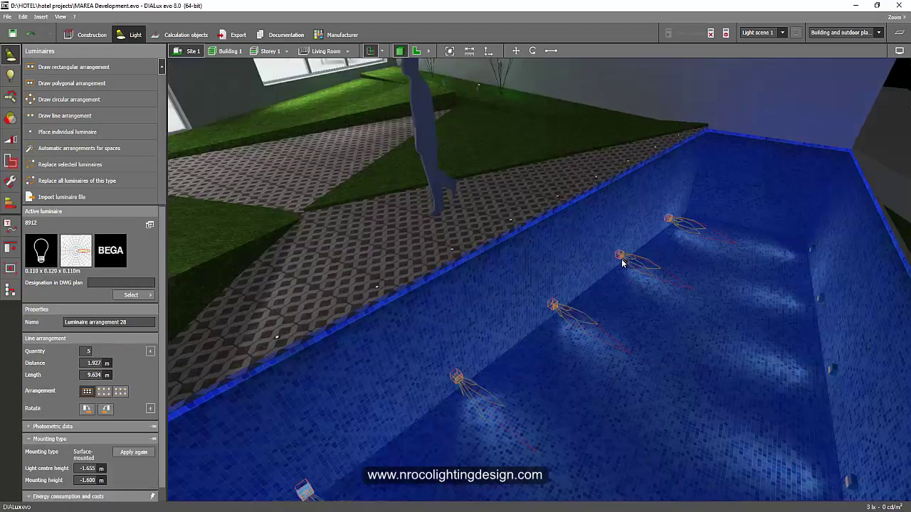
{"action": "mouse_move", "coordinate": [641, 285]}
{"action": "left_mouse_down"}
{"action": "mouse_move", "coordinate": [653, 272]}
{"action": "mouse_move", "coordinate": [647, 297]}
{"action": "mouse_move", "coordinate": [627, 307]}
{"action": "left_mouse_up"}
{"action": "scroll", "coordinate": [548, 287], "scroll_direction": "up", "scroll_amount": 3}
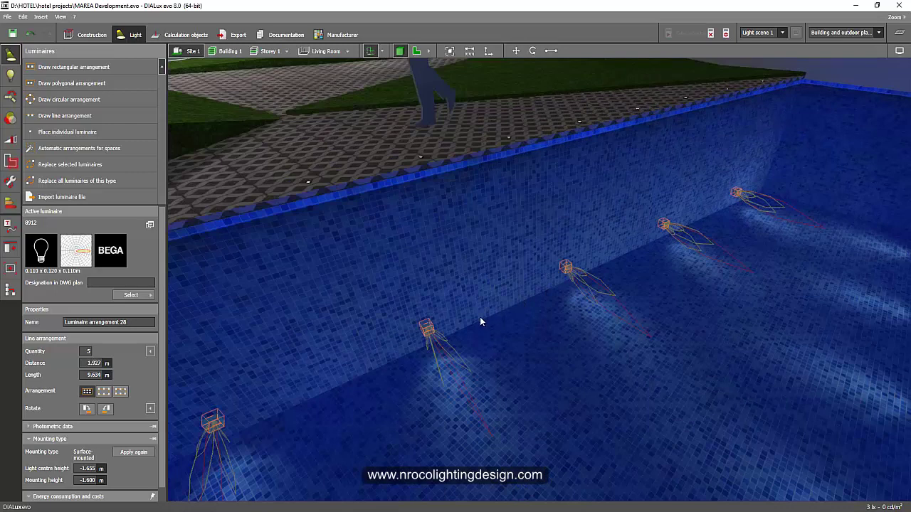
{"action": "left_click_drag", "start_coordinate": [480, 317], "coordinate": [495, 320]}
{"action": "scroll", "coordinate": [481, 295], "scroll_direction": "down", "scroll_amount": 5}
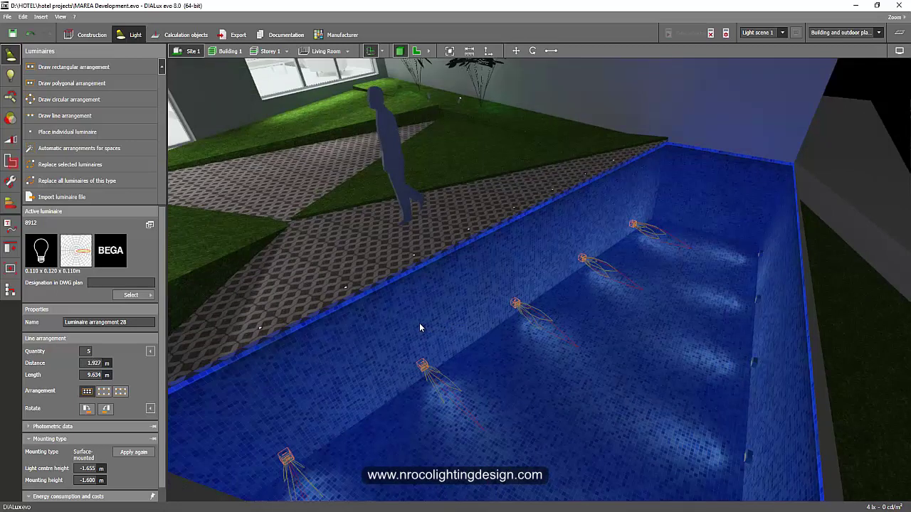
{"action": "scroll", "coordinate": [426, 305], "scroll_direction": "down", "scroll_amount": 4}
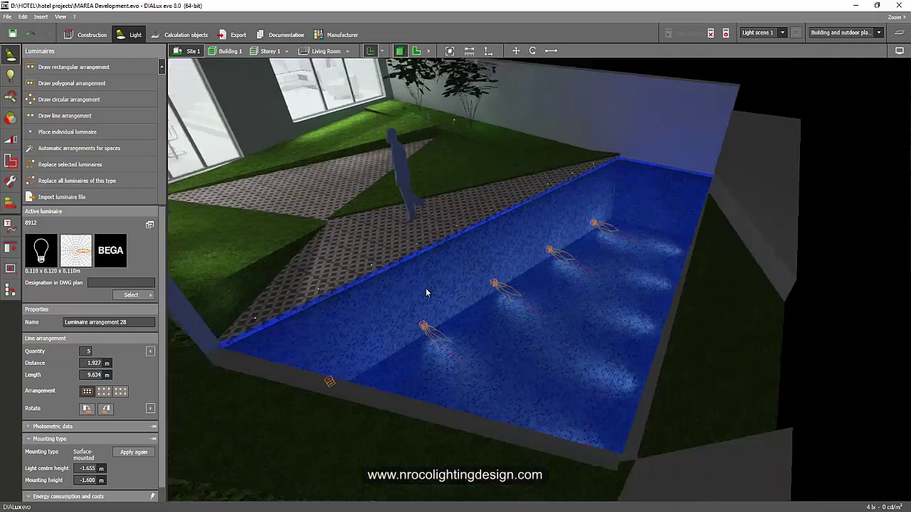
{"action": "scroll", "coordinate": [420, 308], "scroll_direction": "up", "scroll_amount": 2}
{"action": "scroll", "coordinate": [512, 316], "scroll_direction": "up", "scroll_amount": 3}
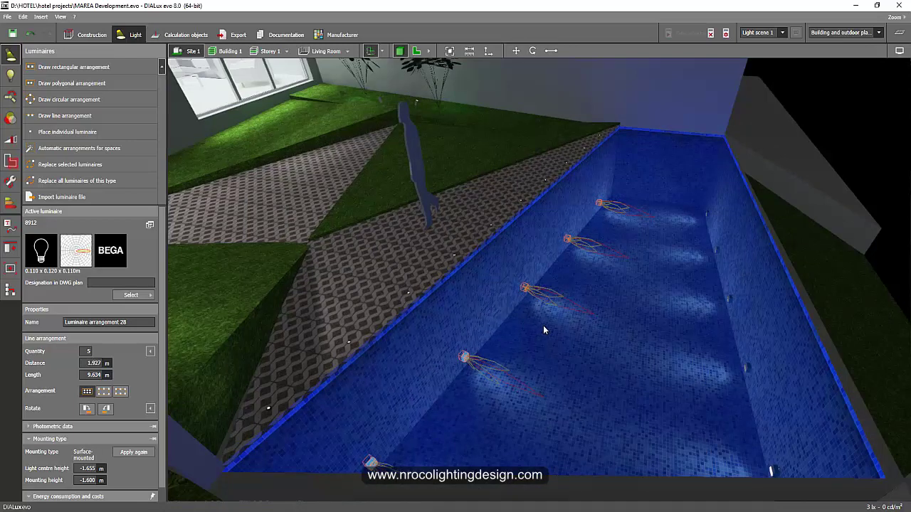
Orbit around the pool to view the underwater luminaires from the deck side
{"action": "mouse_move", "coordinate": [543, 325]}
{"action": "left_mouse_down"}
{"action": "mouse_move", "coordinate": [558, 320]}
{"action": "mouse_move", "coordinate": [542, 321]}
{"action": "mouse_move", "coordinate": [540, 308]}
{"action": "mouse_move", "coordinate": [568, 295]}
{"action": "left_mouse_up"}
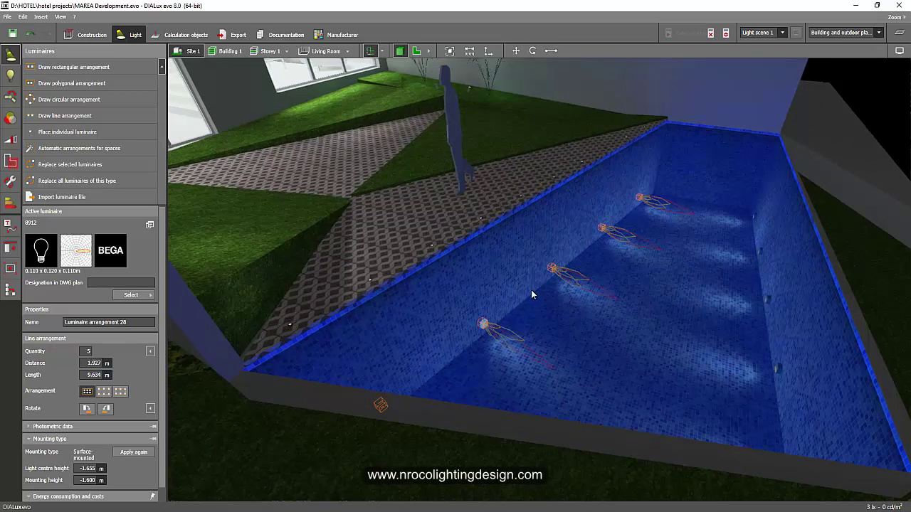
{"action": "mouse_move", "coordinate": [511, 273]}
{"action": "left_mouse_down"}
{"action": "mouse_move", "coordinate": [493, 269]}
{"action": "mouse_move", "coordinate": [488, 303]}
{"action": "mouse_move", "coordinate": [481, 285]}
{"action": "mouse_move", "coordinate": [526, 278]}
{"action": "left_mouse_up"}
{"action": "mouse_move", "coordinate": [552, 306]}
{"action": "left_mouse_down"}
{"action": "mouse_move", "coordinate": [516, 335]}
{"action": "mouse_move", "coordinate": [463, 301]}
{"action": "mouse_move", "coordinate": [474, 286]}
{"action": "mouse_move", "coordinate": [573, 291]}
{"action": "mouse_move", "coordinate": [533, 298]}
{"action": "mouse_move", "coordinate": [506, 278]}
{"action": "left_mouse_up"}
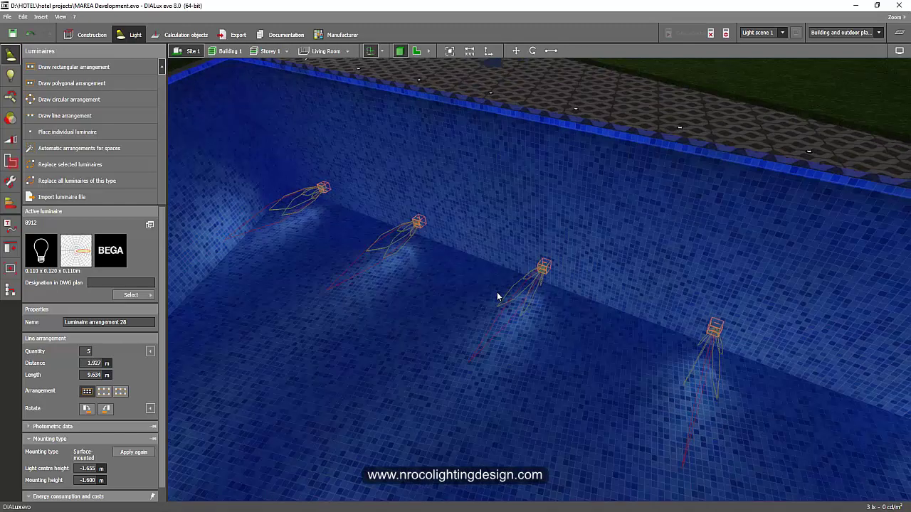
{"action": "mouse_move", "coordinate": [523, 299]}
{"action": "left_mouse_down"}
{"action": "mouse_move", "coordinate": [461, 303]}
{"action": "mouse_move", "coordinate": [524, 311]}
{"action": "mouse_move", "coordinate": [598, 262]}
{"action": "mouse_move", "coordinate": [563, 274]}
{"action": "mouse_move", "coordinate": [569, 246]}
{"action": "mouse_move", "coordinate": [488, 223]}
{"action": "left_mouse_up"}
{"action": "scroll", "coordinate": [524, 254], "scroll_direction": "up", "scroll_amount": 5}
{"action": "scroll", "coordinate": [594, 280], "scroll_direction": "up", "scroll_amount": 3}
{"action": "left_click", "coordinate": [582, 263]}
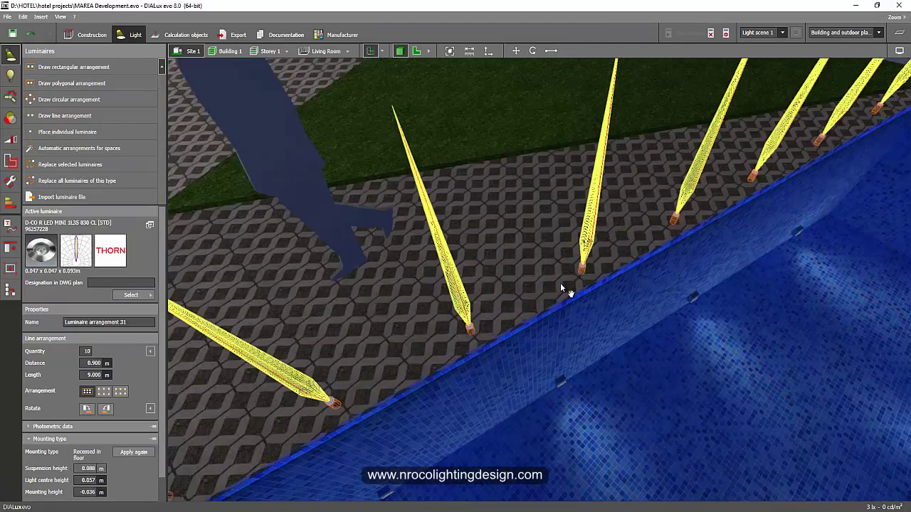
{"action": "mouse_move", "coordinate": [562, 287]}
{"action": "left_mouse_down"}
{"action": "mouse_move", "coordinate": [540, 266]}
{"action": "mouse_move", "coordinate": [583, 254]}
{"action": "mouse_move", "coordinate": [556, 267]}
{"action": "left_mouse_up"}
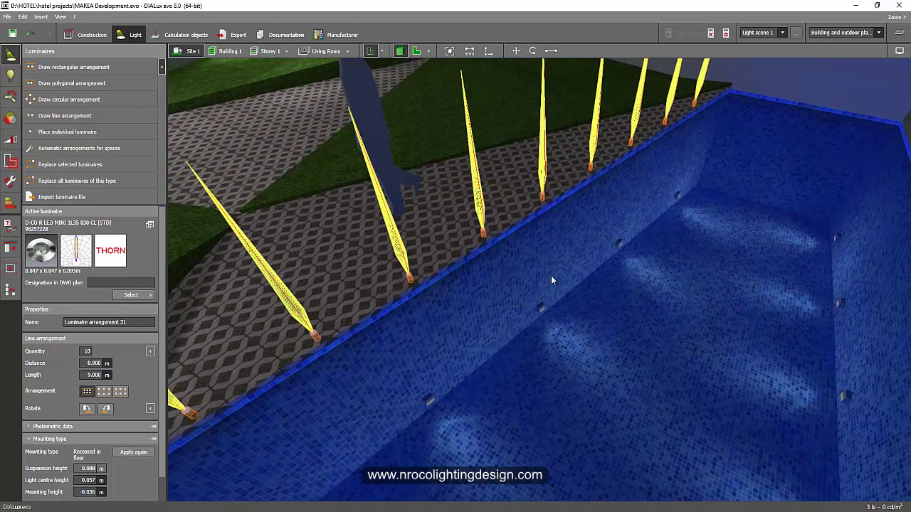
{"action": "scroll", "coordinate": [540, 276], "scroll_direction": "down", "scroll_amount": 3}
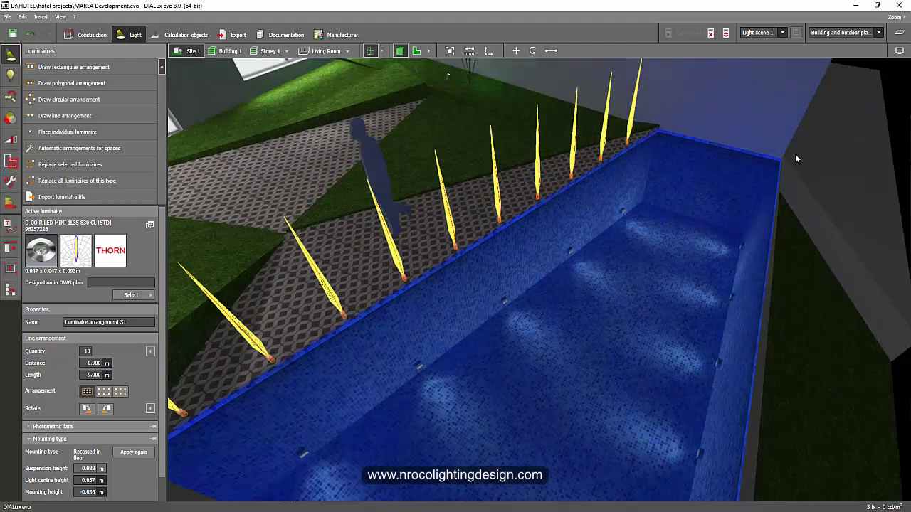
{"action": "scroll", "coordinate": [798, 173], "scroll_direction": "up", "scroll_amount": 2}
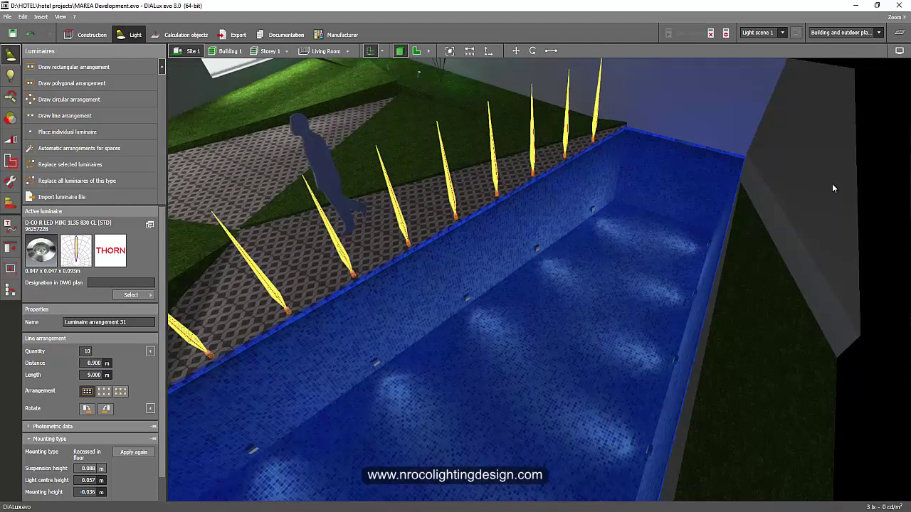
{"action": "left_click", "coordinate": [541, 247]}
{"action": "mouse_move", "coordinate": [413, 292]}
{"action": "left_mouse_down"}
{"action": "mouse_move", "coordinate": [437, 295]}
{"action": "mouse_move", "coordinate": [422, 285]}
{"action": "mouse_move", "coordinate": [482, 254]}
{"action": "left_mouse_up"}
{"action": "mouse_move", "coordinate": [569, 302]}
{"action": "left_mouse_down"}
{"action": "mouse_move", "coordinate": [542, 305]}
{"action": "mouse_move", "coordinate": [652, 338]}
{"action": "mouse_move", "coordinate": [590, 347]}
{"action": "mouse_move", "coordinate": [481, 281]}
{"action": "mouse_move", "coordinate": [487, 262]}
{"action": "mouse_move", "coordinate": [477, 249]}
{"action": "mouse_move", "coordinate": [474, 289]}
{"action": "left_mouse_up"}
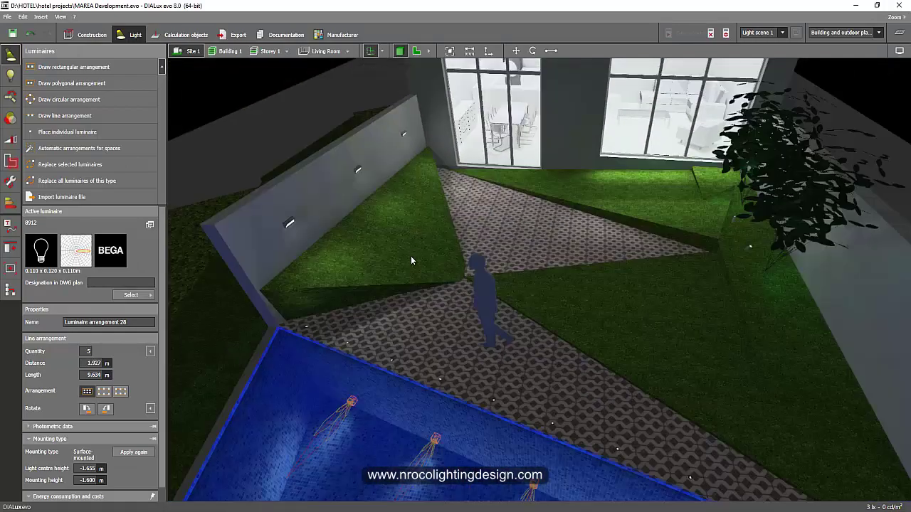
Select and deselect the Thorn LINN RCT LED garden-wall arrangement, then orbit toward the building and walkway
{"action": "scroll", "coordinate": [408, 226], "scroll_direction": "up", "scroll_amount": 2}
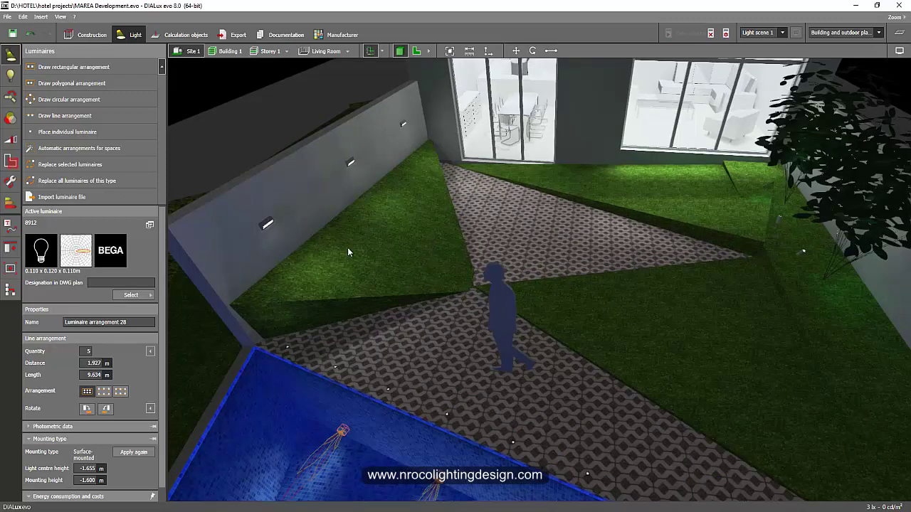
{"action": "mouse_move", "coordinate": [371, 243]}
{"action": "left_mouse_down"}
{"action": "mouse_move", "coordinate": [339, 245]}
{"action": "mouse_move", "coordinate": [305, 230]}
{"action": "left_mouse_up"}
{"action": "left_click", "coordinate": [259, 202]}
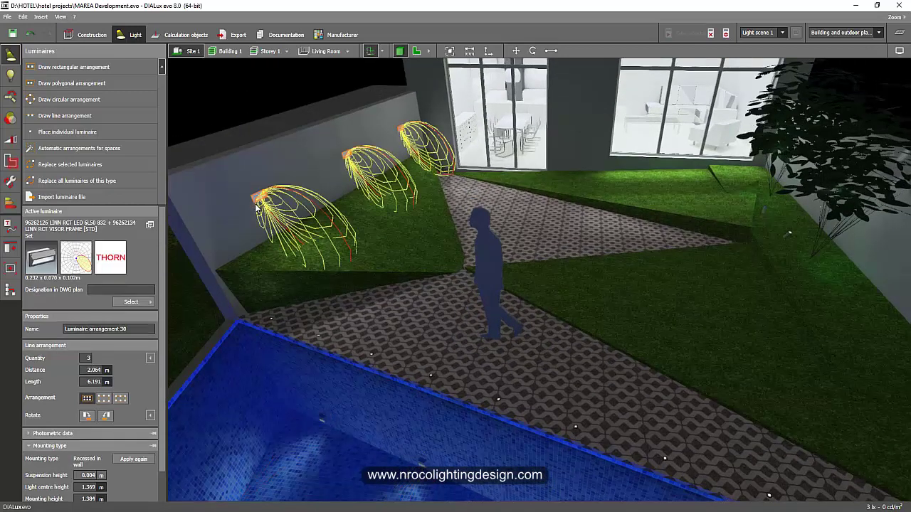
{"action": "left_click", "coordinate": [238, 107]}
{"action": "mouse_move", "coordinate": [276, 182]}
{"action": "left_mouse_down"}
{"action": "mouse_move", "coordinate": [315, 192]}
{"action": "mouse_move", "coordinate": [281, 197]}
{"action": "mouse_move", "coordinate": [303, 251]}
{"action": "mouse_move", "coordinate": [429, 359]}
{"action": "left_mouse_up"}
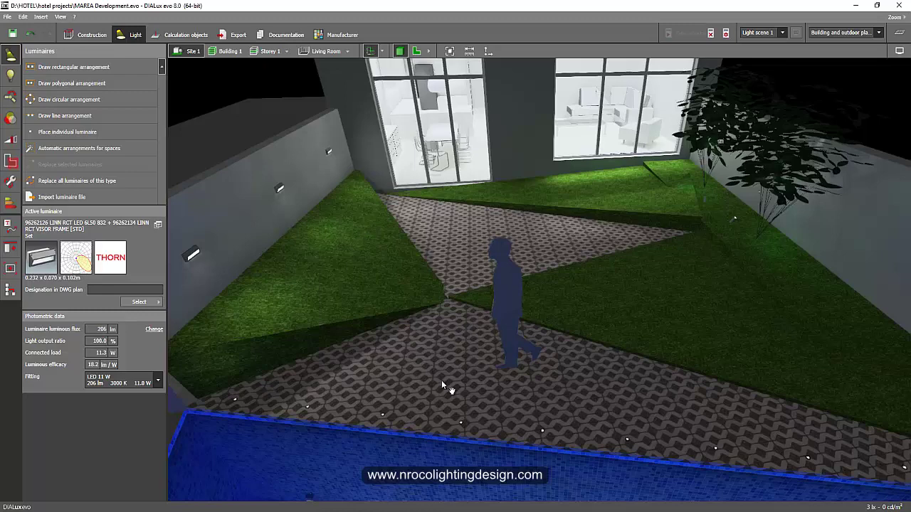
Zoom toward the planted corner, select the ground spotlight, then the FLOOD1 uplight (Luminaire 109)
{"action": "left_click_drag", "start_coordinate": [435, 425], "coordinate": [441, 384]}
{"action": "mouse_move", "coordinate": [396, 367]}
{"action": "left_mouse_down"}
{"action": "mouse_move", "coordinate": [349, 348]}
{"action": "mouse_move", "coordinate": [477, 339]}
{"action": "mouse_move", "coordinate": [452, 394]}
{"action": "mouse_move", "coordinate": [459, 330]}
{"action": "mouse_move", "coordinate": [573, 259]}
{"action": "mouse_move", "coordinate": [529, 254]}
{"action": "mouse_move", "coordinate": [541, 251]}
{"action": "mouse_move", "coordinate": [527, 292]}
{"action": "mouse_move", "coordinate": [599, 202]}
{"action": "mouse_move", "coordinate": [554, 232]}
{"action": "mouse_move", "coordinate": [596, 265]}
{"action": "left_mouse_up"}
{"action": "scroll", "coordinate": [596, 266], "scroll_direction": "up", "scroll_amount": 2}
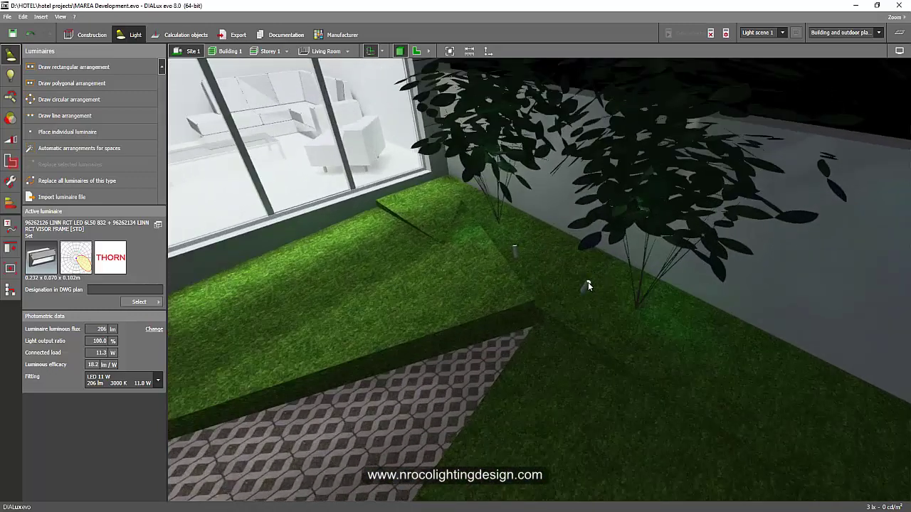
{"action": "left_click", "coordinate": [587, 284]}
{"action": "mouse_move", "coordinate": [527, 265]}
{"action": "left_mouse_down"}
{"action": "mouse_move", "coordinate": [519, 288]}
{"action": "mouse_move", "coordinate": [532, 288]}
{"action": "mouse_move", "coordinate": [524, 274]}
{"action": "mouse_move", "coordinate": [538, 258]}
{"action": "mouse_move", "coordinate": [519, 264]}
{"action": "mouse_move", "coordinate": [545, 271]}
{"action": "mouse_move", "coordinate": [515, 319]}
{"action": "mouse_move", "coordinate": [476, 291]}
{"action": "mouse_move", "coordinate": [526, 299]}
{"action": "mouse_move", "coordinate": [529, 289]}
{"action": "mouse_move", "coordinate": [610, 291]}
{"action": "mouse_move", "coordinate": [547, 316]}
{"action": "mouse_move", "coordinate": [528, 351]}
{"action": "mouse_move", "coordinate": [517, 326]}
{"action": "mouse_move", "coordinate": [559, 304]}
{"action": "mouse_move", "coordinate": [593, 313]}
{"action": "mouse_move", "coordinate": [556, 324]}
{"action": "mouse_move", "coordinate": [584, 287]}
{"action": "mouse_move", "coordinate": [565, 307]}
{"action": "mouse_move", "coordinate": [539, 295]}
{"action": "mouse_move", "coordinate": [601, 300]}
{"action": "mouse_move", "coordinate": [550, 304]}
{"action": "mouse_move", "coordinate": [543, 299]}
{"action": "mouse_move", "coordinate": [554, 293]}
{"action": "mouse_move", "coordinate": [445, 283]}
{"action": "mouse_move", "coordinate": [479, 298]}
{"action": "mouse_move", "coordinate": [533, 283]}
{"action": "mouse_move", "coordinate": [506, 299]}
{"action": "mouse_move", "coordinate": [602, 262]}
{"action": "mouse_move", "coordinate": [567, 319]}
{"action": "mouse_move", "coordinate": [549, 327]}
{"action": "mouse_move", "coordinate": [560, 320]}
{"action": "mouse_move", "coordinate": [559, 334]}
{"action": "mouse_move", "coordinate": [495, 327]}
{"action": "mouse_move", "coordinate": [542, 292]}
{"action": "mouse_move", "coordinate": [538, 309]}
{"action": "mouse_move", "coordinate": [560, 327]}
{"action": "mouse_move", "coordinate": [548, 324]}
{"action": "mouse_move", "coordinate": [579, 316]}
{"action": "mouse_move", "coordinate": [364, 265]}
{"action": "mouse_move", "coordinate": [381, 276]}
{"action": "mouse_move", "coordinate": [532, 304]}
{"action": "mouse_move", "coordinate": [556, 330]}
{"action": "mouse_move", "coordinate": [569, 316]}
{"action": "mouse_move", "coordinate": [350, 322]}
{"action": "mouse_move", "coordinate": [516, 334]}
{"action": "mouse_move", "coordinate": [484, 332]}
{"action": "mouse_move", "coordinate": [491, 359]}
{"action": "mouse_move", "coordinate": [481, 355]}
{"action": "left_mouse_up"}
{"action": "left_click", "coordinate": [516, 330]}
Select the wall luminaire above the door (Luminaire 115), then orbit to a frontal view
{"action": "scroll", "coordinate": [518, 313], "scroll_direction": "up", "scroll_amount": 2}
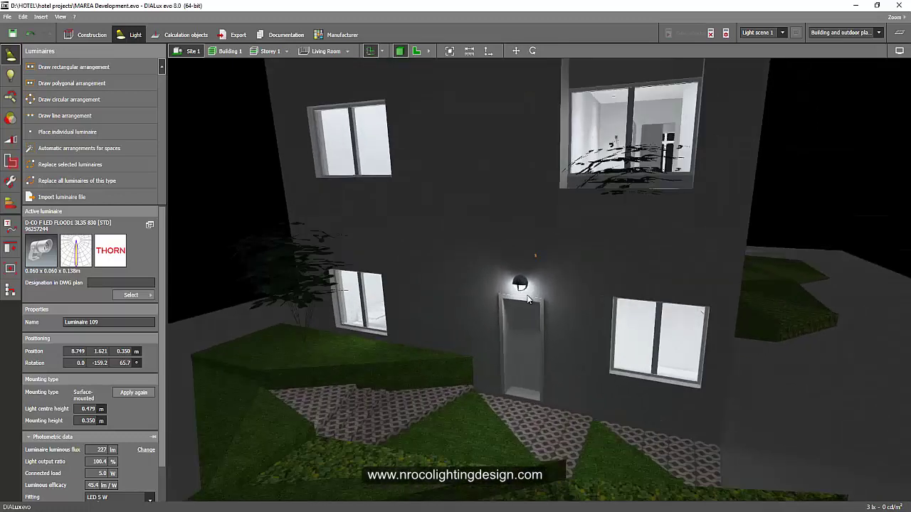
{"action": "left_click", "coordinate": [520, 286]}
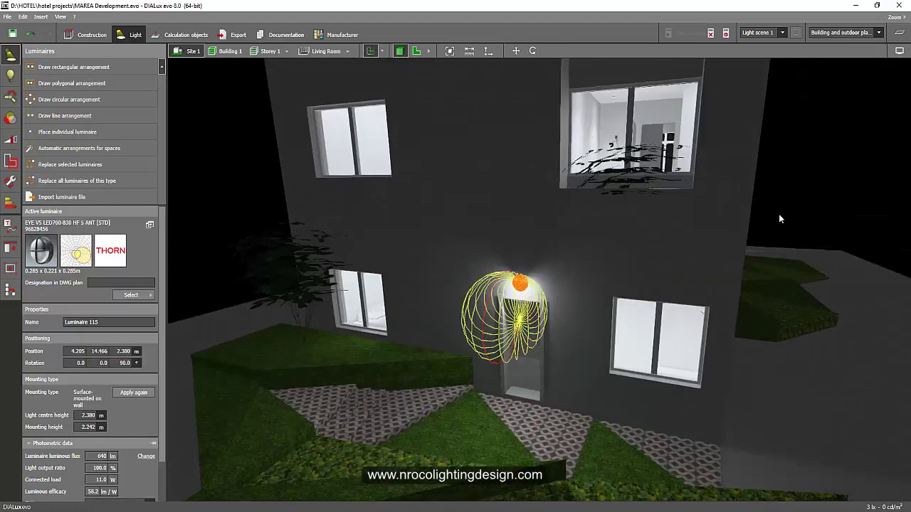
{"action": "mouse_move", "coordinate": [778, 219]}
{"action": "left_mouse_down"}
{"action": "mouse_move", "coordinate": [698, 288]}
{"action": "mouse_move", "coordinate": [483, 269]}
{"action": "mouse_move", "coordinate": [515, 287]}
{"action": "mouse_move", "coordinate": [497, 307]}
{"action": "mouse_move", "coordinate": [519, 298]}
{"action": "mouse_move", "coordinate": [485, 313]}
{"action": "mouse_move", "coordinate": [325, 232]}
{"action": "left_mouse_up"}
In Construction furniture and objects, select and deselect the leafy plant beside the entrance
{"action": "left_click", "coordinate": [313, 263]}
{"action": "left_click", "coordinate": [228, 228]}
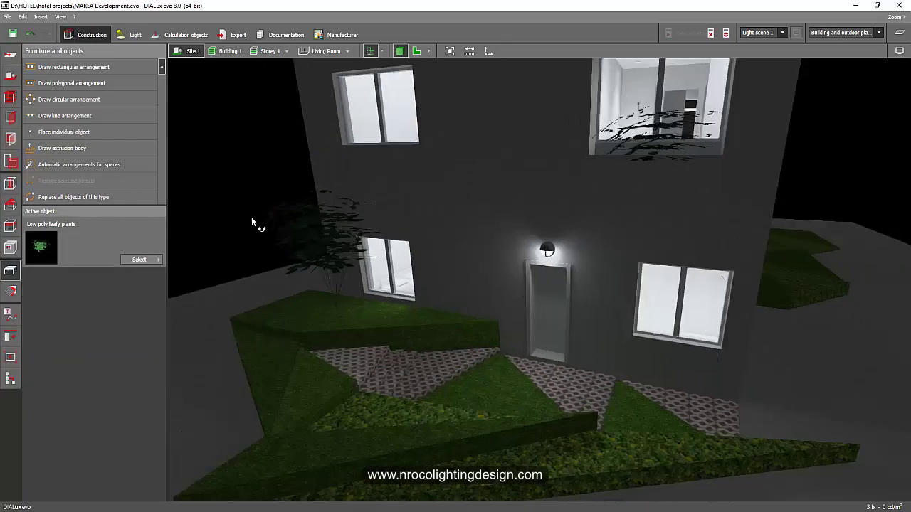
{"action": "left_click_drag", "start_coordinate": [253, 222], "coordinate": [327, 254]}
{"action": "mouse_move", "coordinate": [369, 275]}
{"action": "left_mouse_down"}
{"action": "mouse_move", "coordinate": [422, 329]}
{"action": "mouse_move", "coordinate": [395, 321]}
{"action": "left_mouse_up"}
{"action": "scroll", "coordinate": [374, 288], "scroll_direction": "up", "scroll_amount": 3}
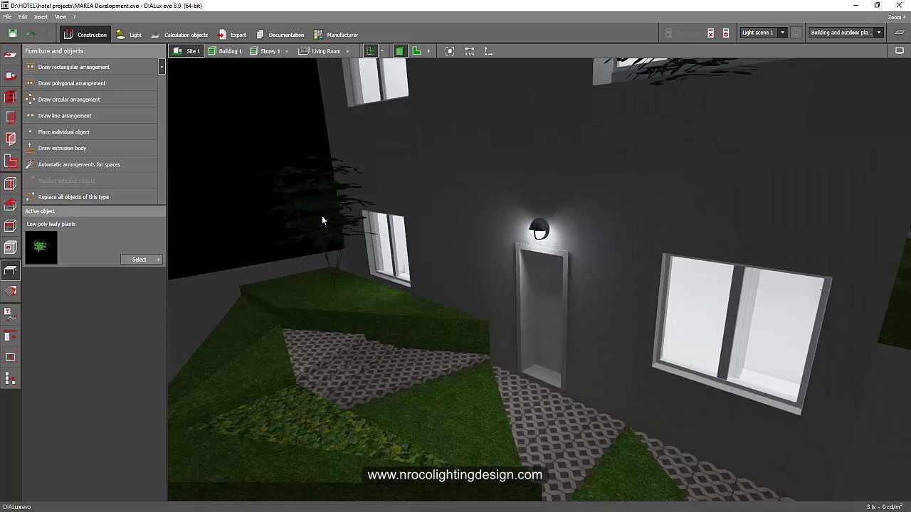
{"action": "left_click", "coordinate": [293, 178]}
{"action": "left_click", "coordinate": [254, 145]}
Orbit around the entrance garden and door light, then round to the lit rear facade
{"action": "left_click_drag", "start_coordinate": [243, 182], "coordinate": [264, 189]}
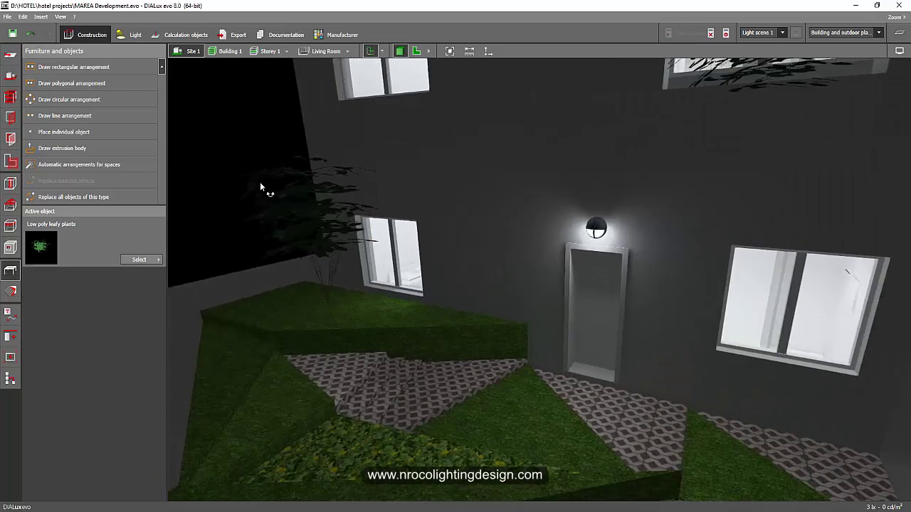
{"action": "mouse_move", "coordinate": [282, 236]}
{"action": "left_mouse_down"}
{"action": "mouse_move", "coordinate": [298, 286]}
{"action": "mouse_move", "coordinate": [327, 317]}
{"action": "mouse_move", "coordinate": [308, 313]}
{"action": "left_mouse_up"}
{"action": "mouse_move", "coordinate": [285, 255]}
{"action": "left_mouse_down"}
{"action": "mouse_move", "coordinate": [300, 248]}
{"action": "mouse_move", "coordinate": [321, 258]}
{"action": "mouse_move", "coordinate": [292, 257]}
{"action": "mouse_move", "coordinate": [360, 340]}
{"action": "left_mouse_up"}
{"action": "scroll", "coordinate": [343, 420], "scroll_direction": "down", "scroll_amount": 5}
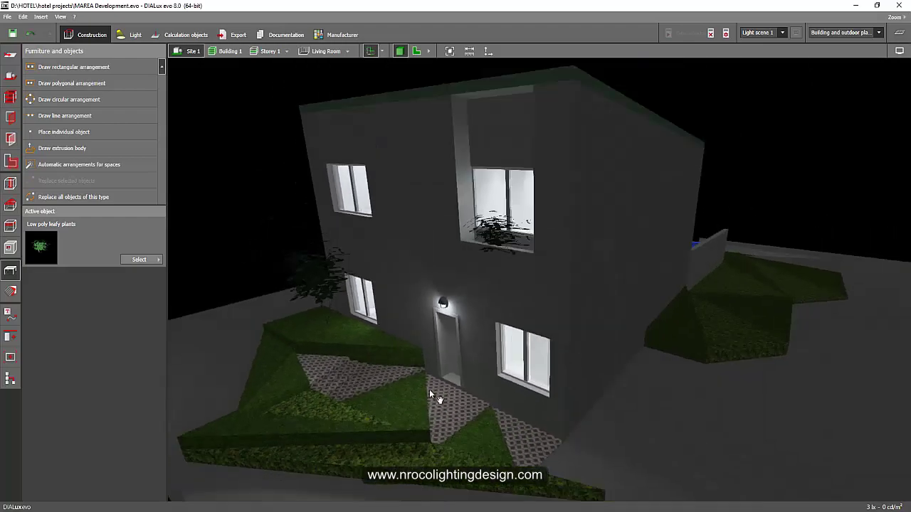
{"action": "scroll", "coordinate": [440, 398], "scroll_direction": "up", "scroll_amount": 5}
{"action": "mouse_move", "coordinate": [433, 405]}
{"action": "left_mouse_down"}
{"action": "mouse_move", "coordinate": [399, 368]}
{"action": "mouse_move", "coordinate": [372, 362]}
{"action": "mouse_move", "coordinate": [419, 370]}
{"action": "mouse_move", "coordinate": [398, 376]}
{"action": "mouse_move", "coordinate": [407, 358]}
{"action": "left_mouse_up"}
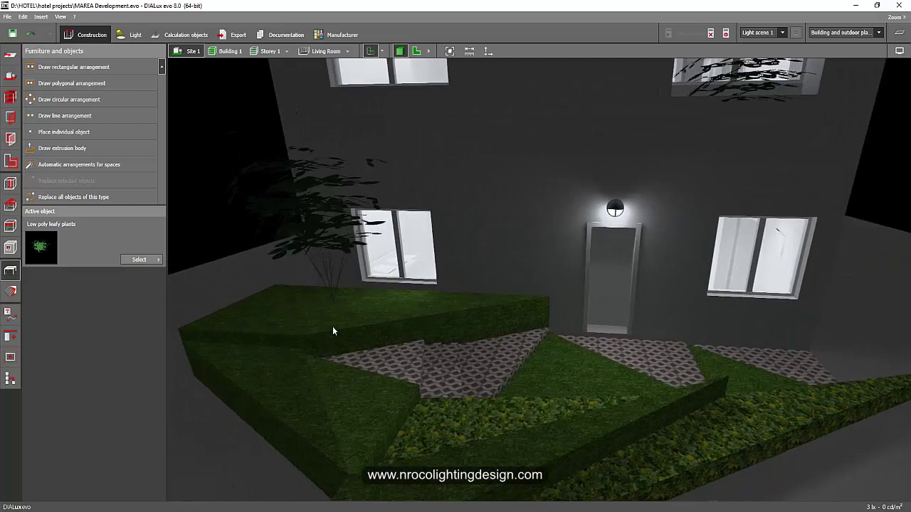
{"action": "mouse_move", "coordinate": [332, 326]}
{"action": "left_mouse_down"}
{"action": "mouse_move", "coordinate": [426, 294]}
{"action": "mouse_move", "coordinate": [391, 288]}
{"action": "mouse_move", "coordinate": [584, 299]}
{"action": "left_mouse_up"}
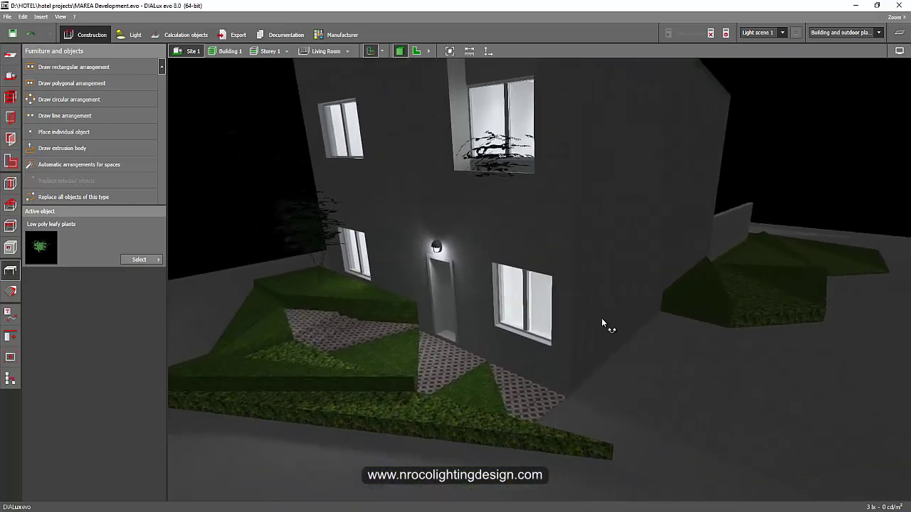
{"action": "mouse_move", "coordinate": [596, 320]}
{"action": "left_mouse_down"}
{"action": "mouse_move", "coordinate": [666, 362]}
{"action": "mouse_move", "coordinate": [498, 343]}
{"action": "mouse_move", "coordinate": [627, 409]}
{"action": "mouse_move", "coordinate": [589, 413]}
{"action": "left_mouse_up"}
Zoom out and orbit to frame the lit house with the blue-glowing pool
{"action": "scroll", "coordinate": [589, 399], "scroll_direction": "down", "scroll_amount": 10}
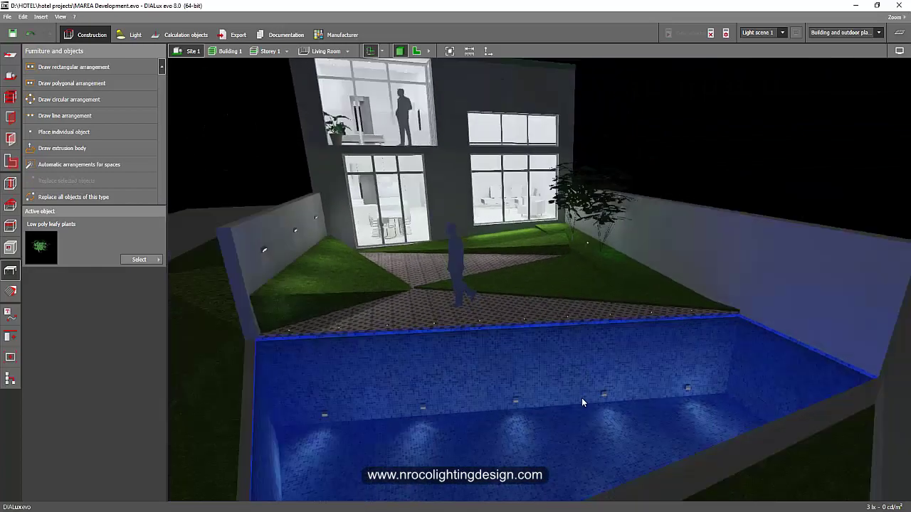
{"action": "mouse_move", "coordinate": [581, 398]}
{"action": "left_mouse_down"}
{"action": "mouse_move", "coordinate": [564, 399]}
{"action": "mouse_move", "coordinate": [651, 389]}
{"action": "mouse_move", "coordinate": [635, 400]}
{"action": "left_mouse_up"}
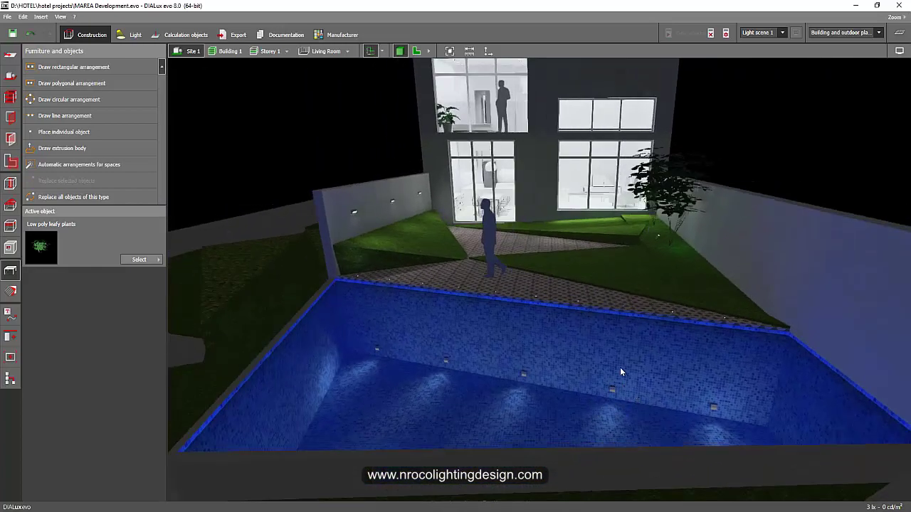
{"action": "mouse_move", "coordinate": [611, 360]}
{"action": "left_mouse_down"}
{"action": "mouse_move", "coordinate": [610, 373]}
{"action": "mouse_move", "coordinate": [598, 367]}
{"action": "left_mouse_up"}
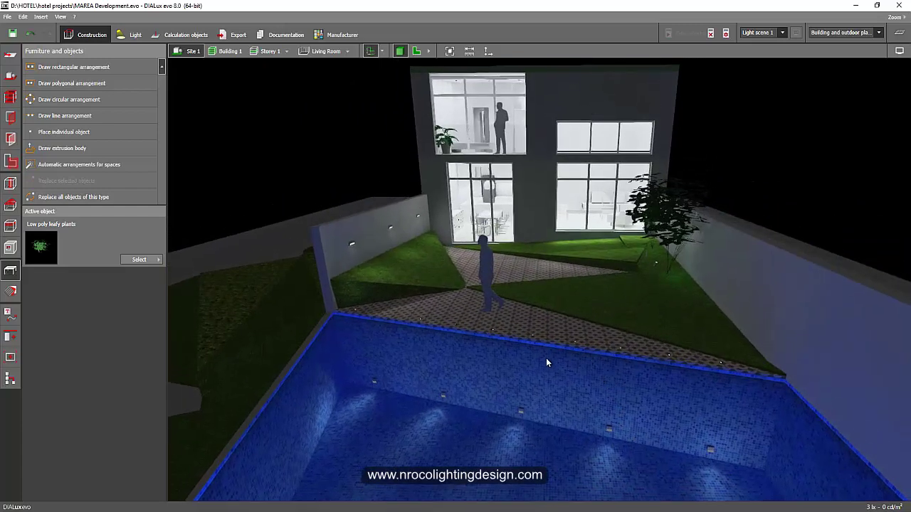
{"action": "mouse_move", "coordinate": [542, 354]}
{"action": "left_mouse_down"}
{"action": "mouse_move", "coordinate": [536, 360]}
{"action": "mouse_move", "coordinate": [524, 347]}
{"action": "left_mouse_up"}
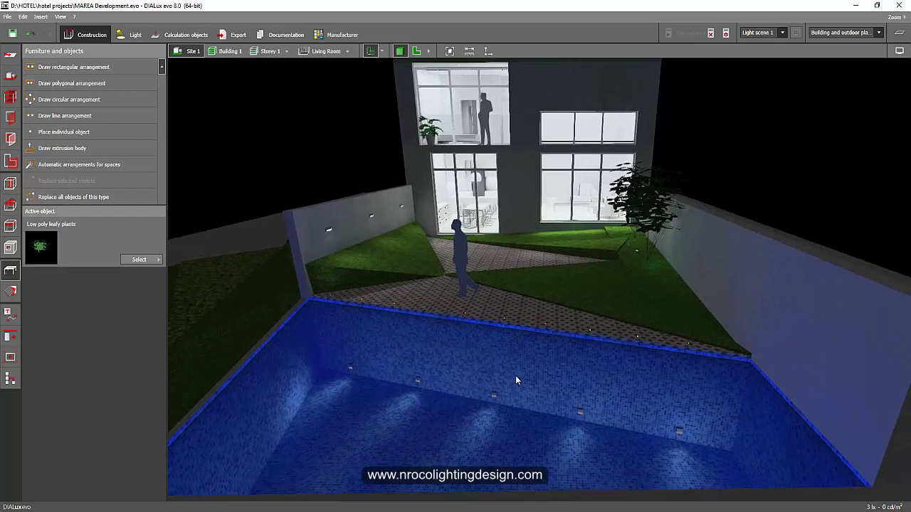